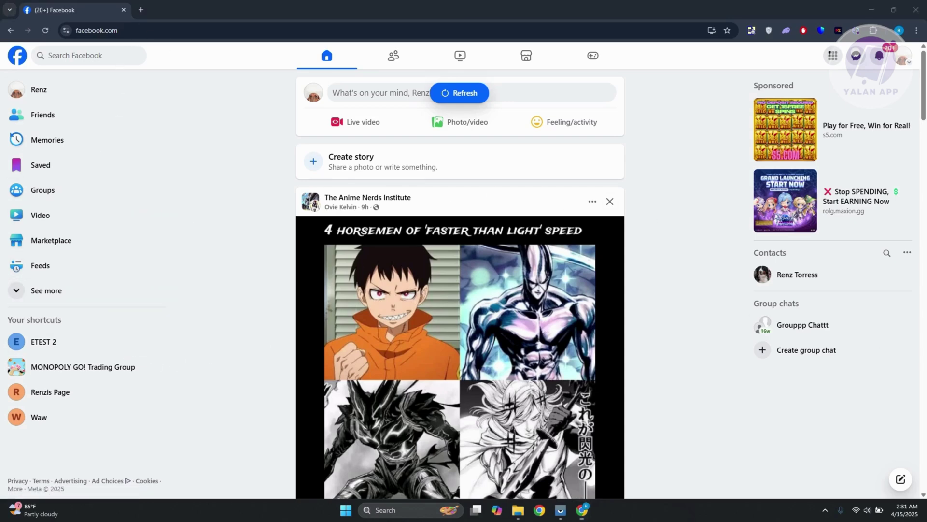
Expand the home page's left sidebar shortcuts to reveal Ads Manager, Birthdays and Events
left_click(62, 290)
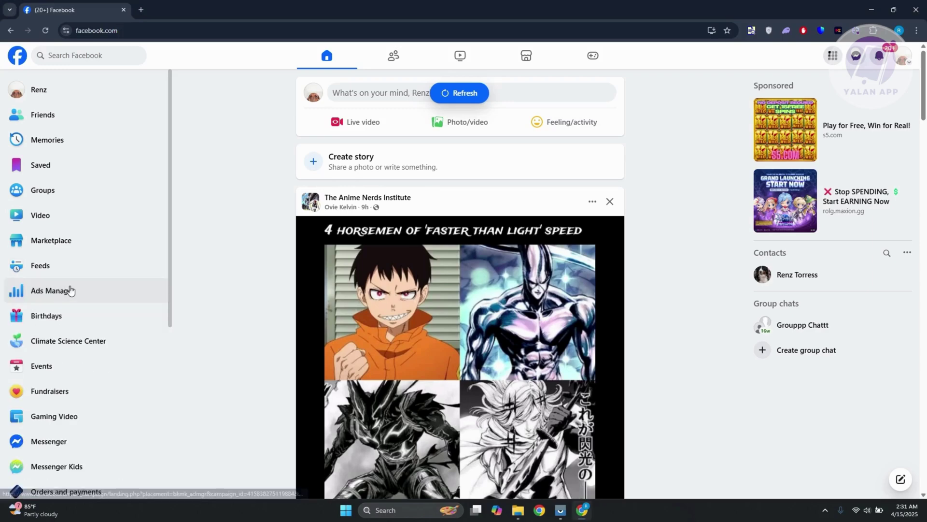
Open Pages listing Waw, ETEST 2 and Renzis Page; start, then abandon, a new public Page
scroll(173, 275, "down", 5)
left_click(71, 277)
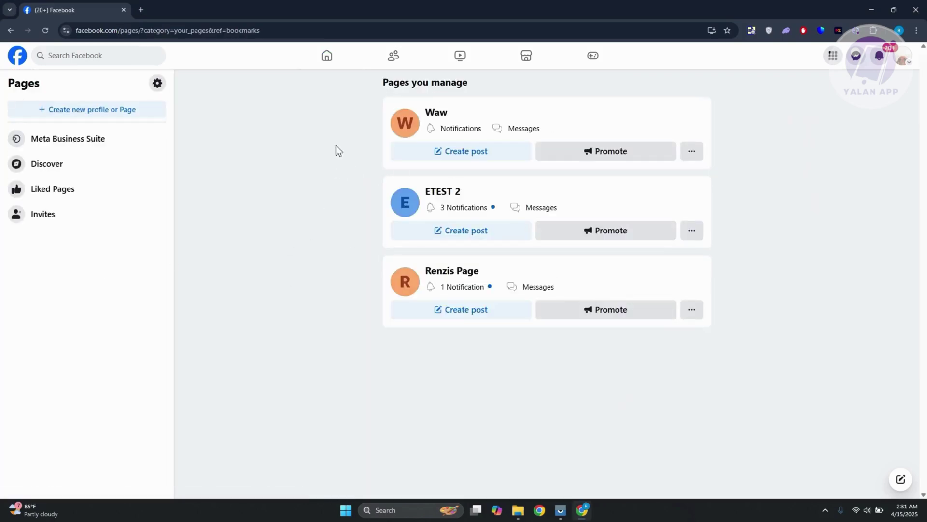
left_click(84, 115)
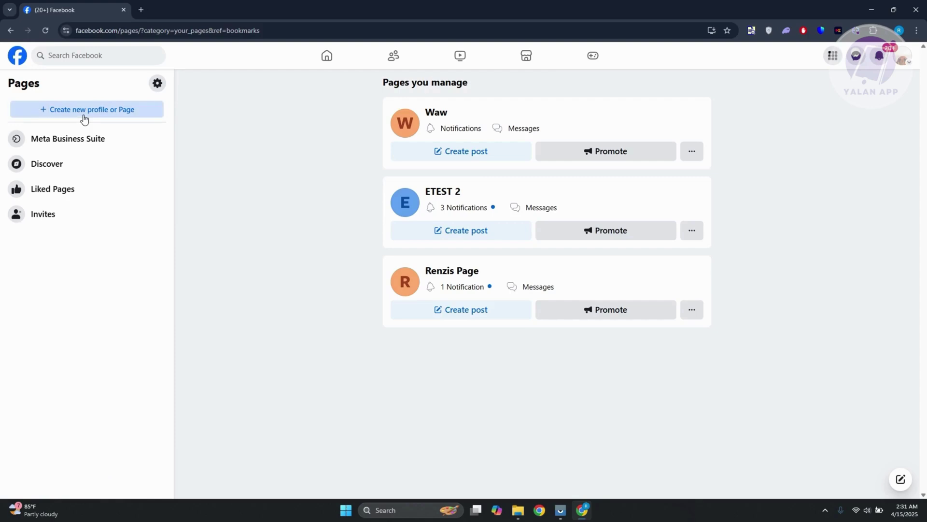
left_click(442, 295)
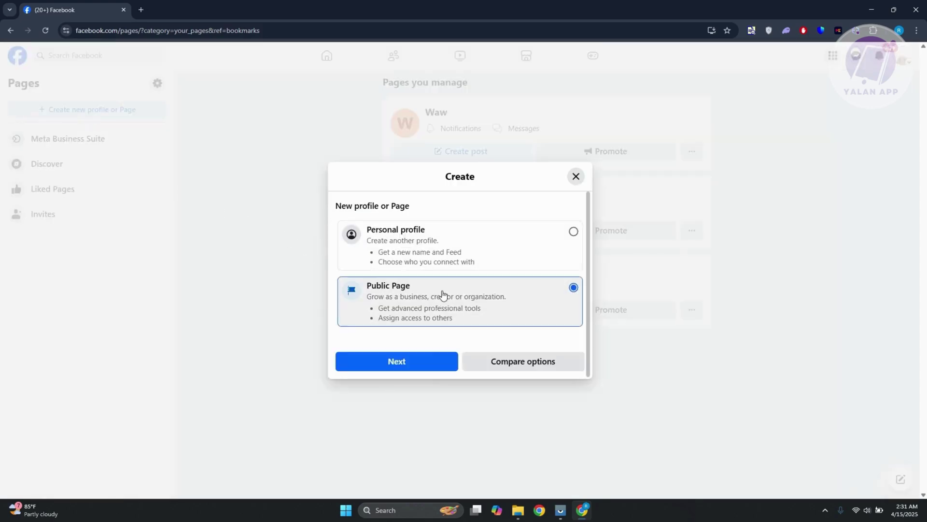
left_click(410, 360)
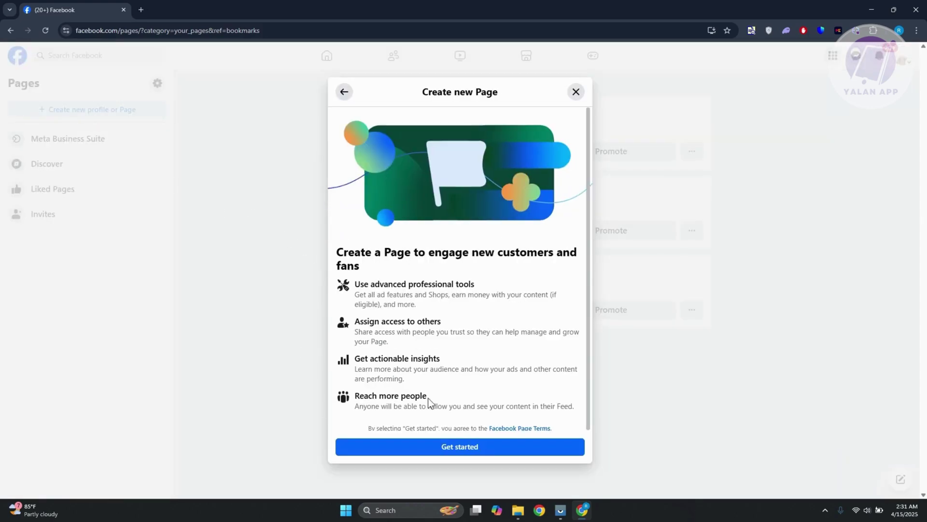
left_click(466, 447)
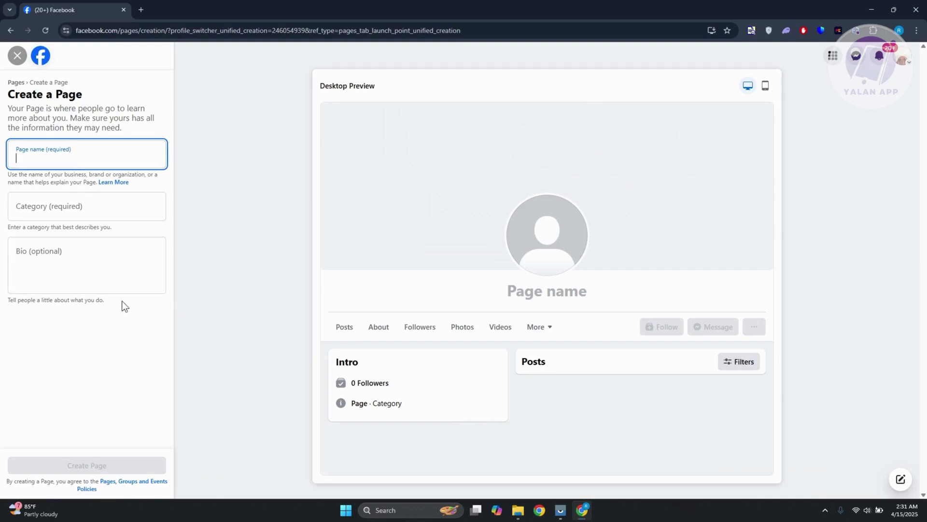
left_click(18, 63)
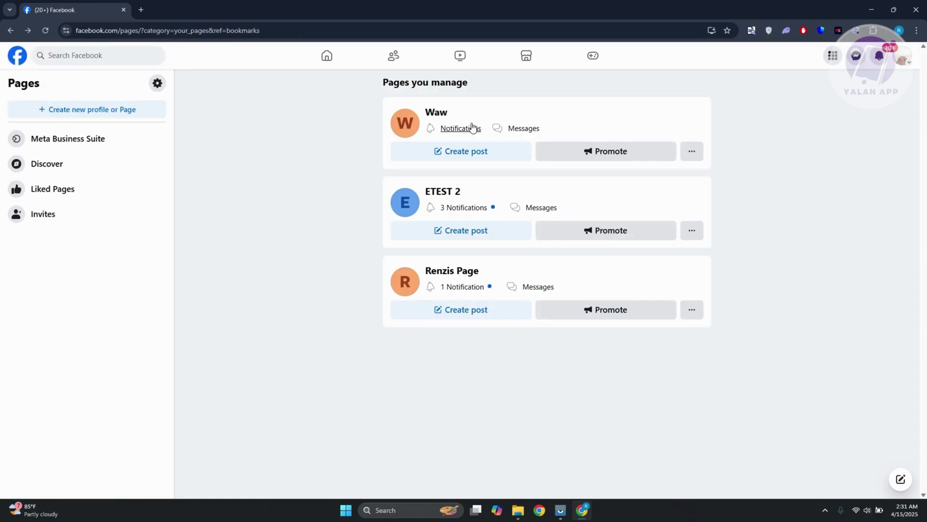
left_click(460, 271)
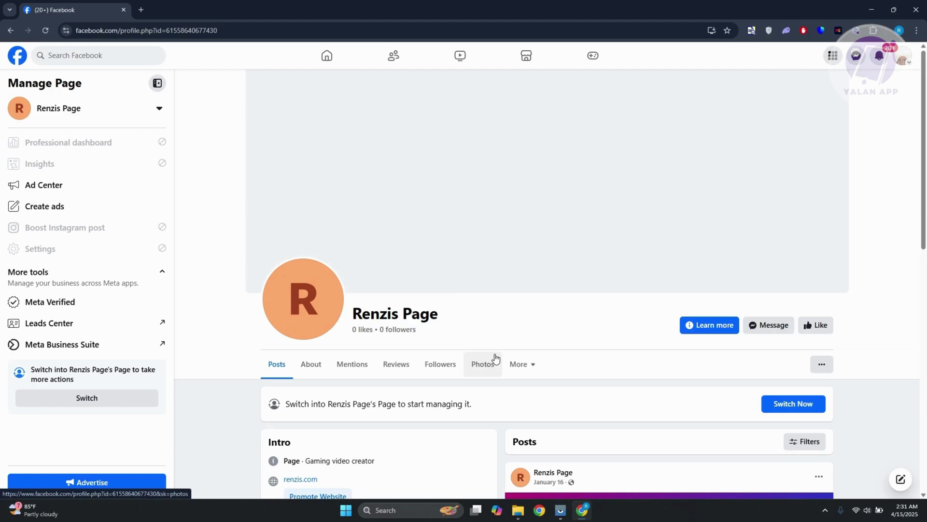
scroll(233, 280, "down", 2)
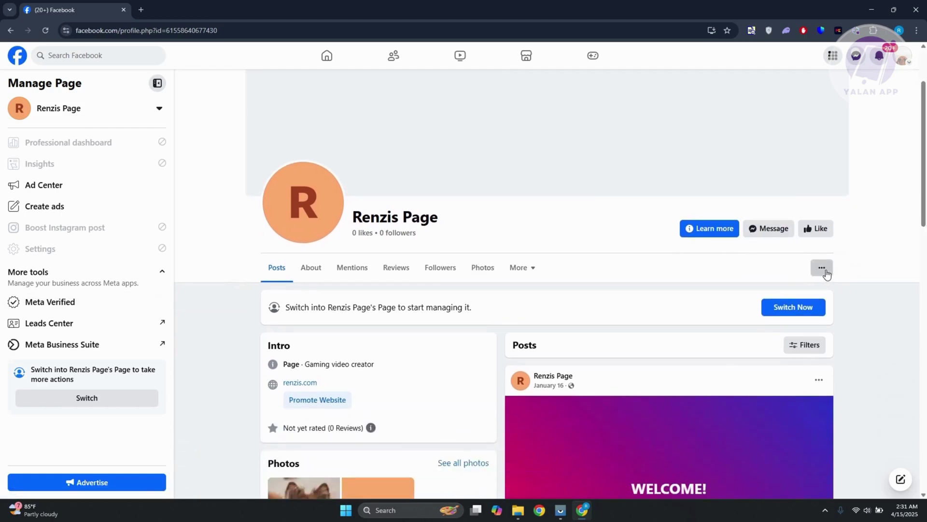
left_click(826, 272)
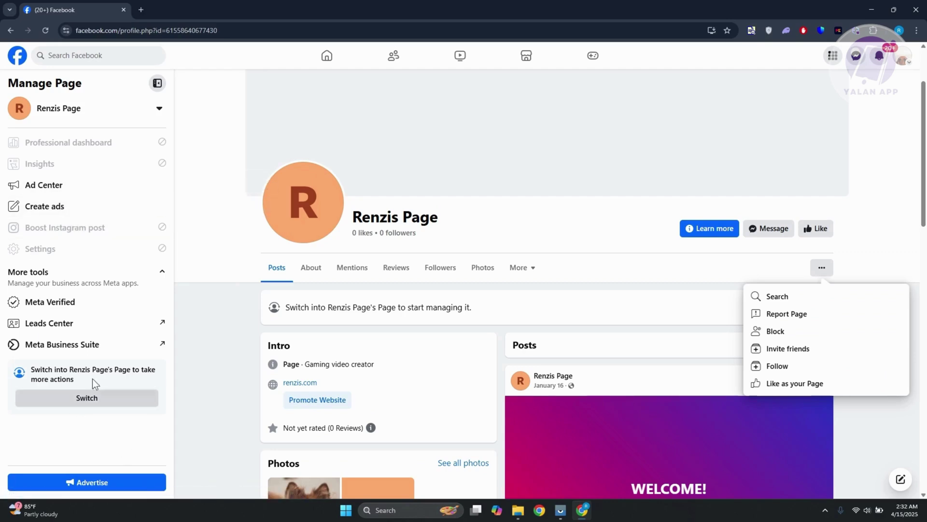
Open Renzis Page in Meta Business Suite and go to its Settings
left_click(55, 345)
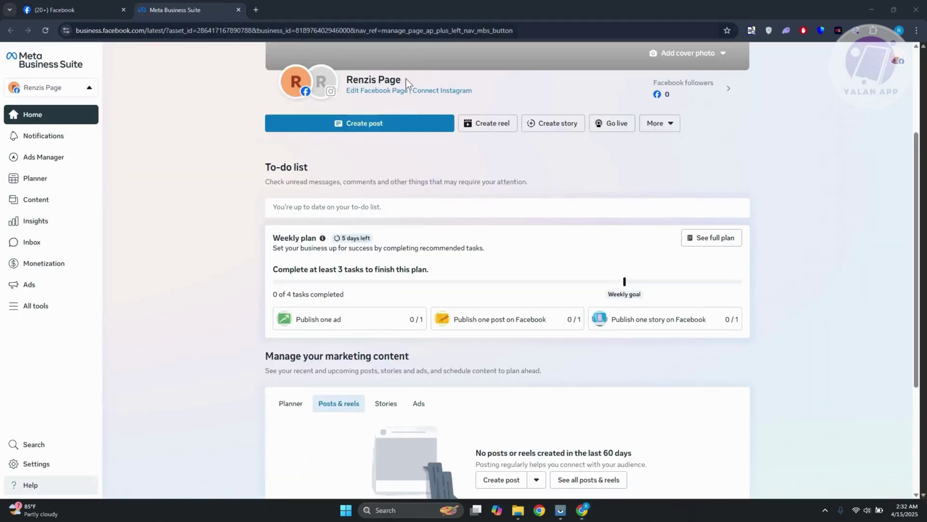
mouse_move(324, 87)
left_click(43, 465)
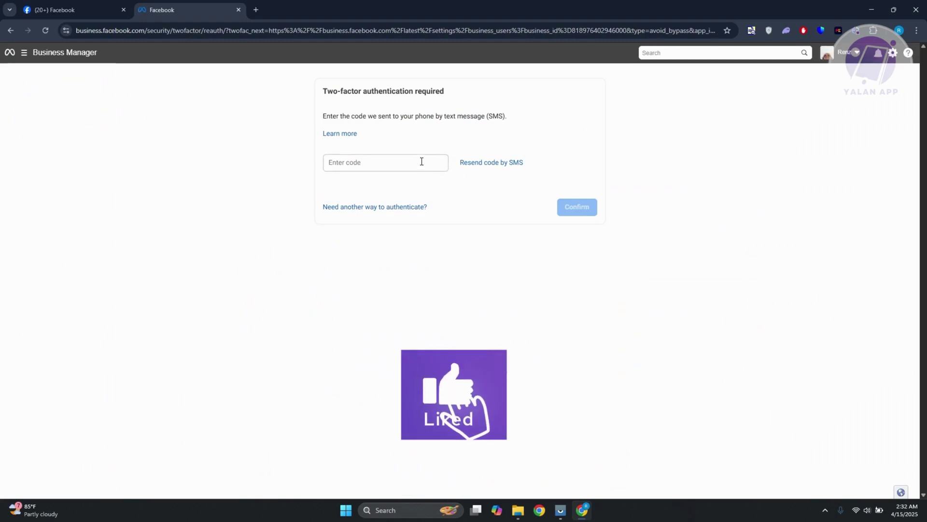
Enter the six-digit SMS verification code in the two-factor prompt and confirm it
left_click(366, 162)
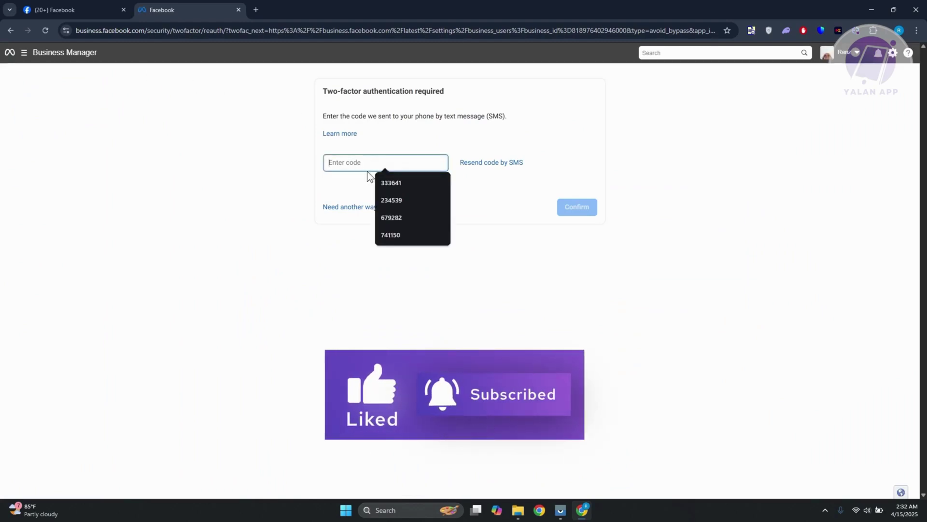
left_click(389, 312)
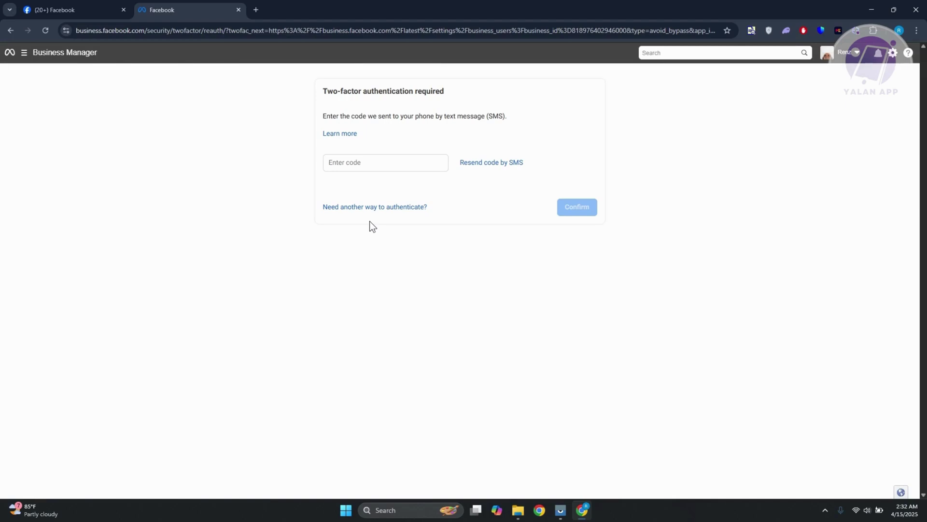
left_click(374, 168)
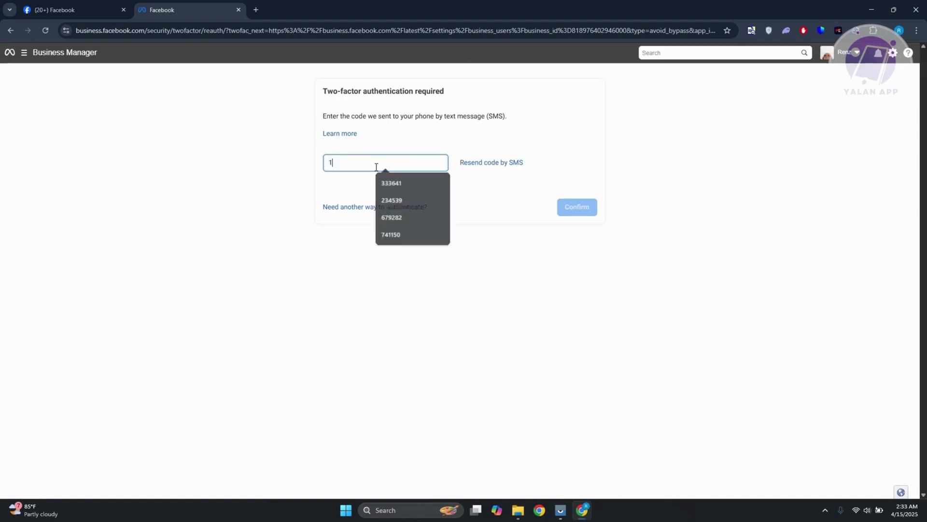
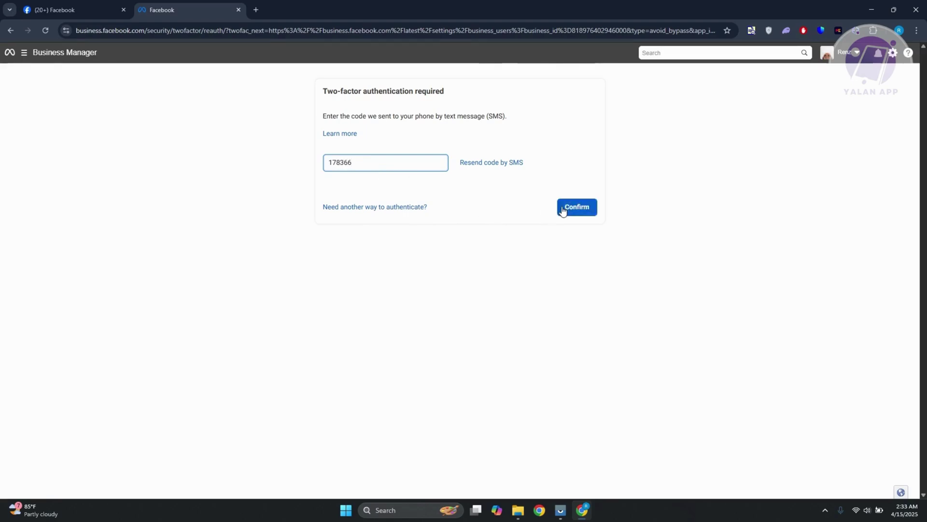
left_click(559, 208)
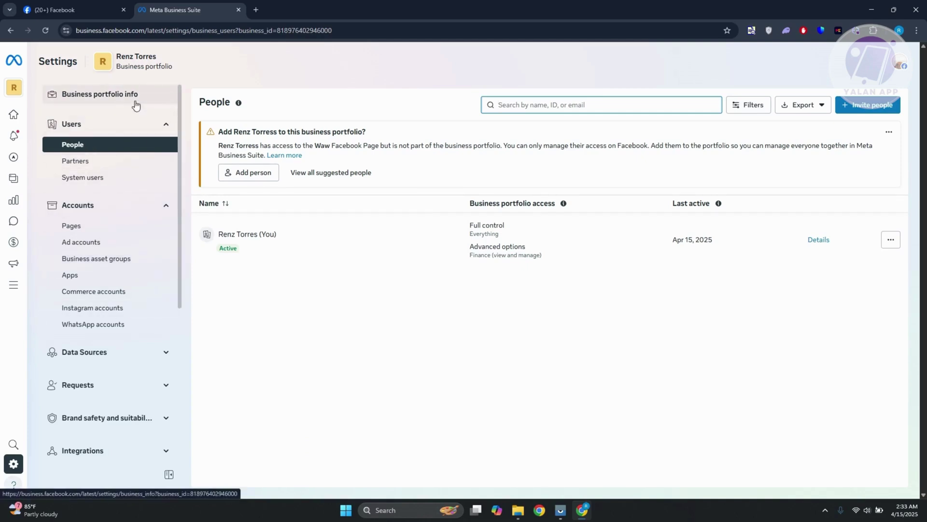
Expand and collapse the Data Sources, Requests and Integrations groups in the settings sidebar
left_click(168, 357)
left_click(167, 354)
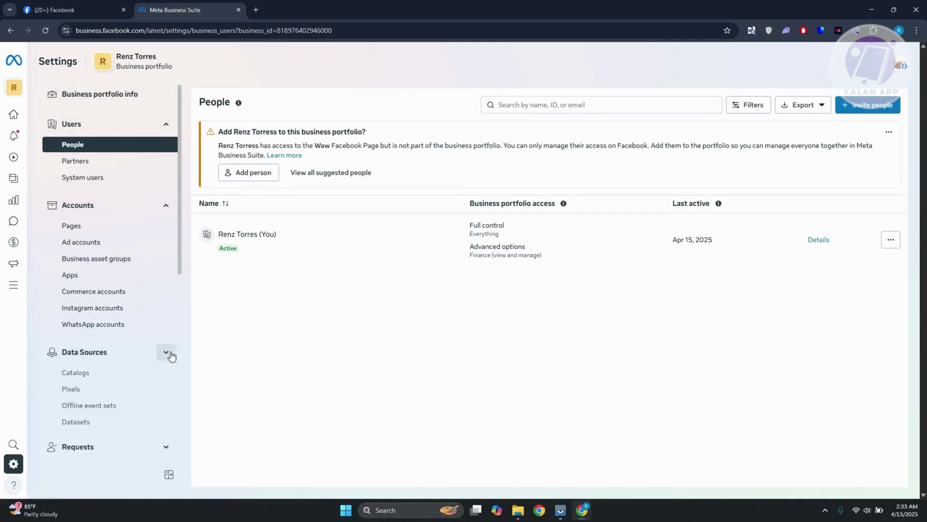
scroll(169, 328, "down", 2)
left_click(163, 291)
left_click(163, 292)
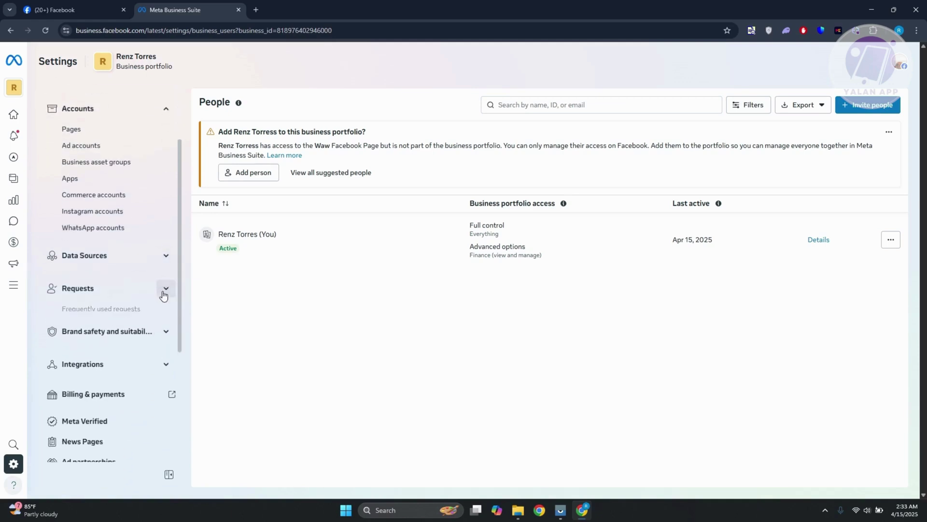
scroll(161, 285, "down", 2)
left_click(163, 257)
left_click(163, 257)
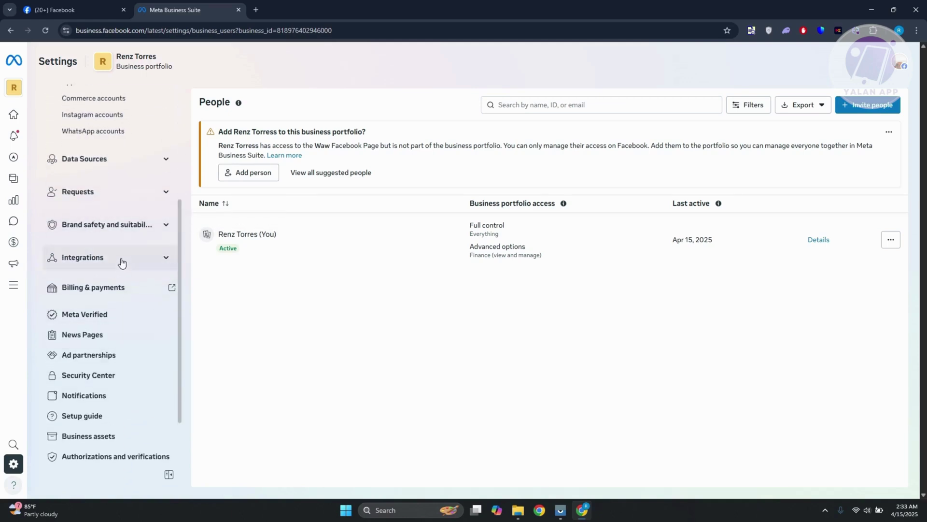
scroll(121, 263, "up", 4)
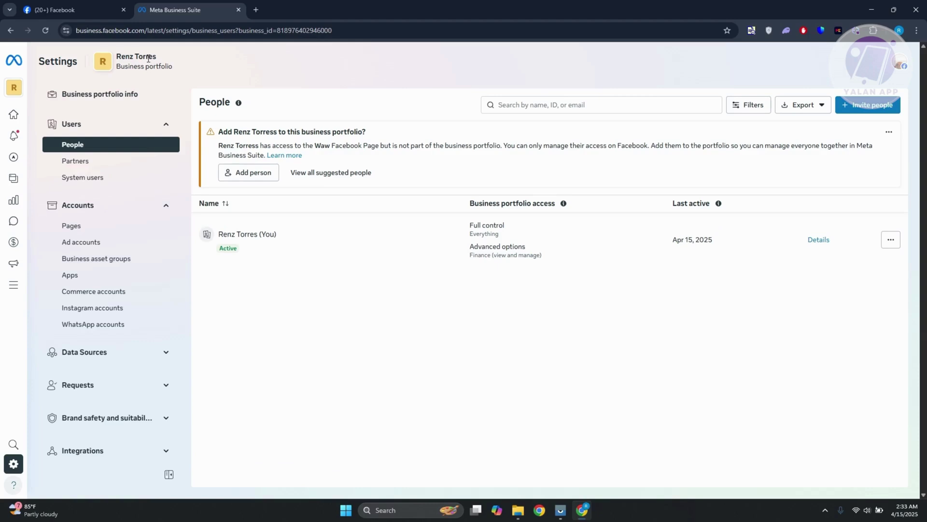
Close the portfolio switcher, collapse Users, and show the Instagram accounts page
mouse_move(12, 95)
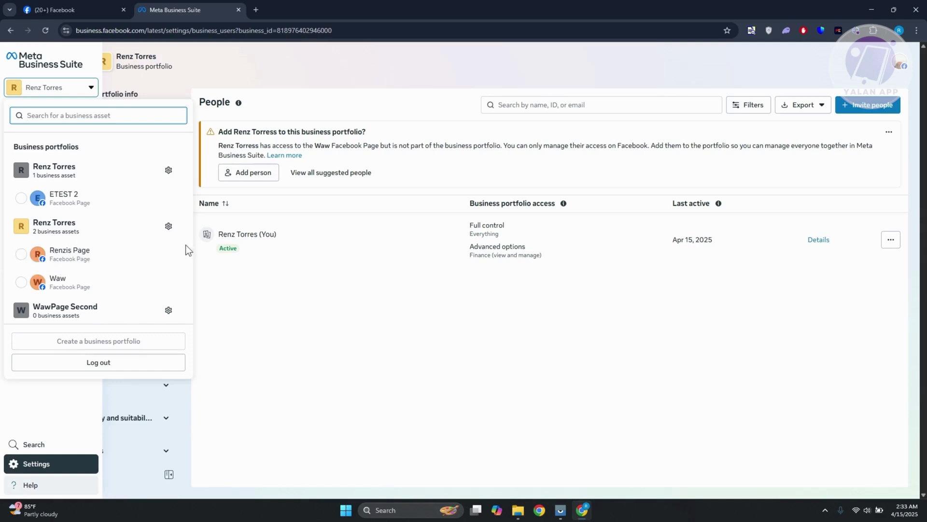
left_click(249, 63)
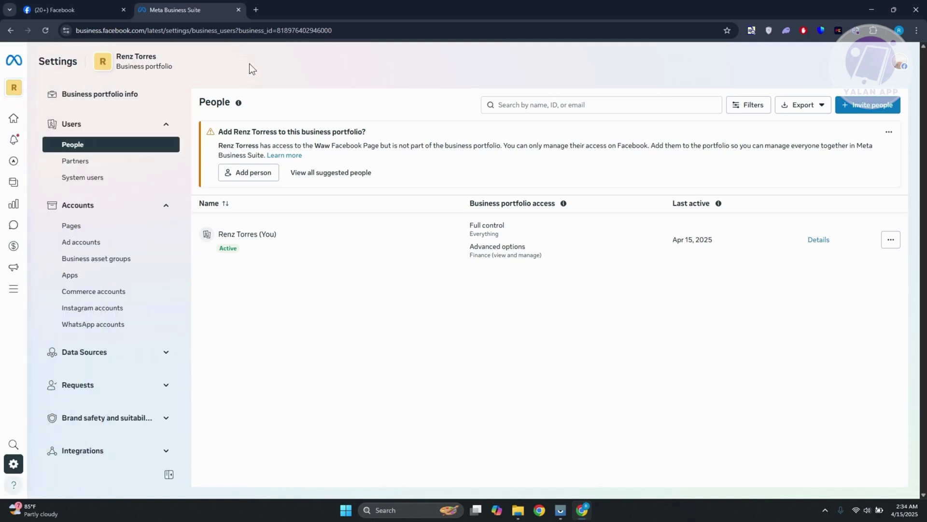
left_click(168, 124)
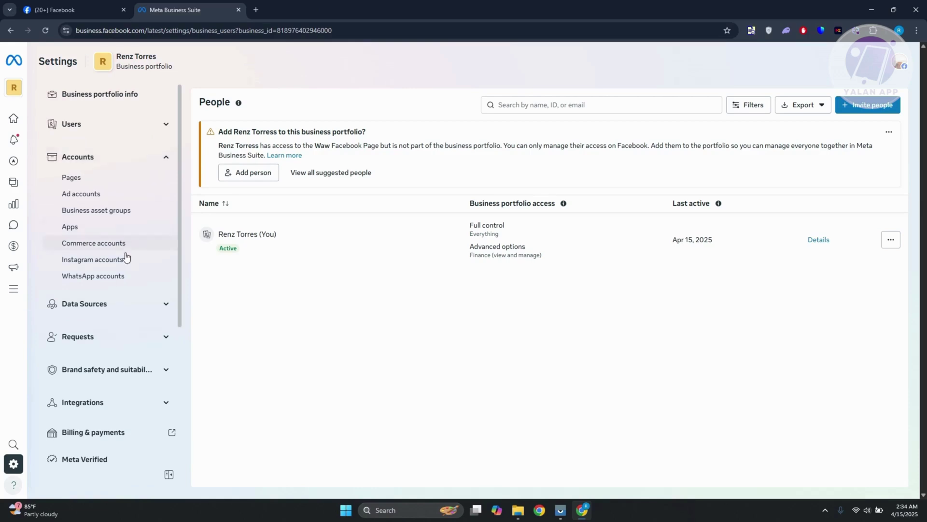
left_click(114, 266)
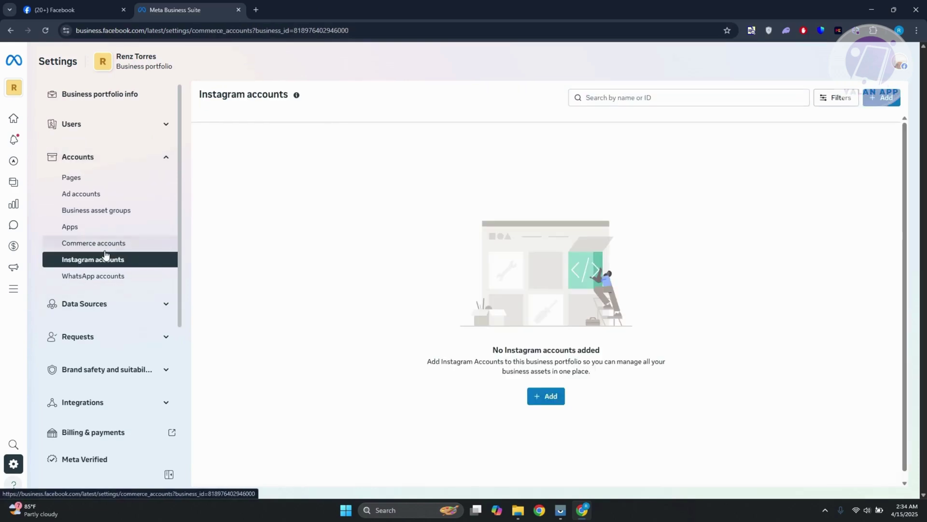
Go through Commerce accounts to the WhatsApp accounts page under Accounts
left_click(101, 244)
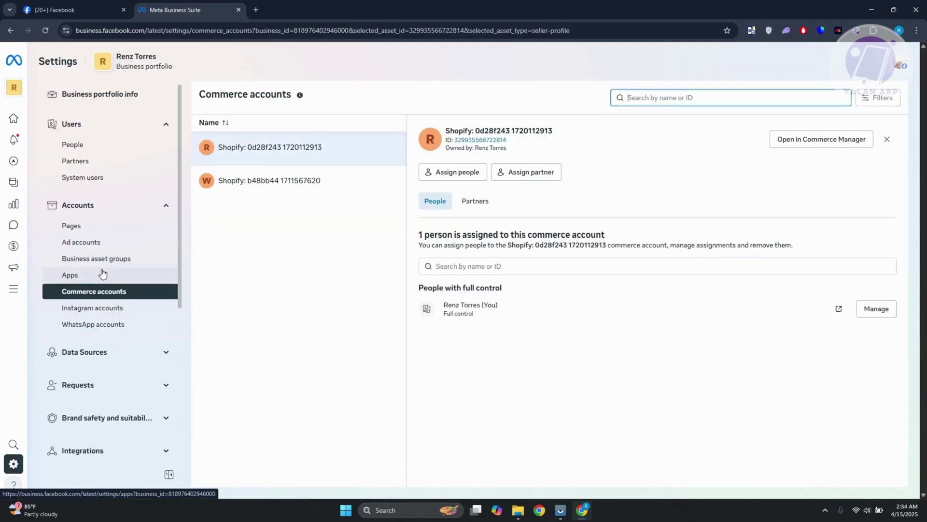
left_click(105, 329)
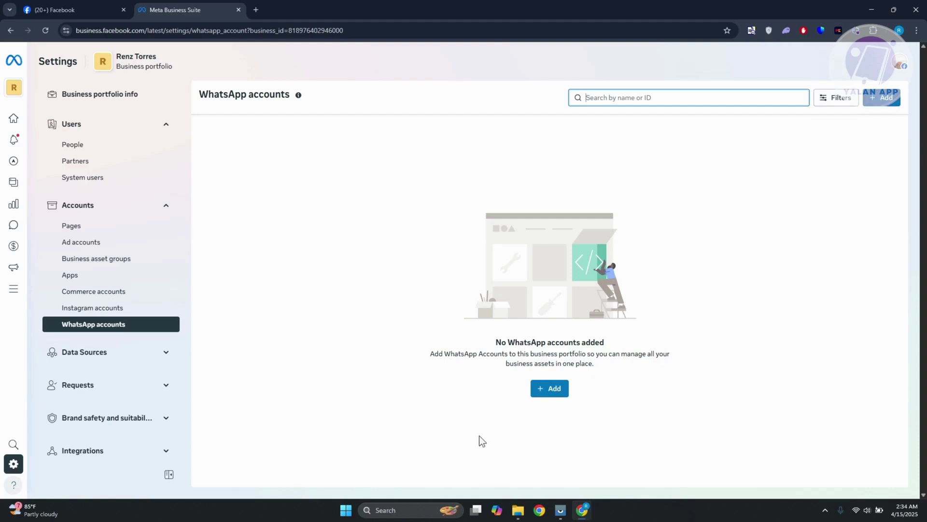
left_click(549, 391)
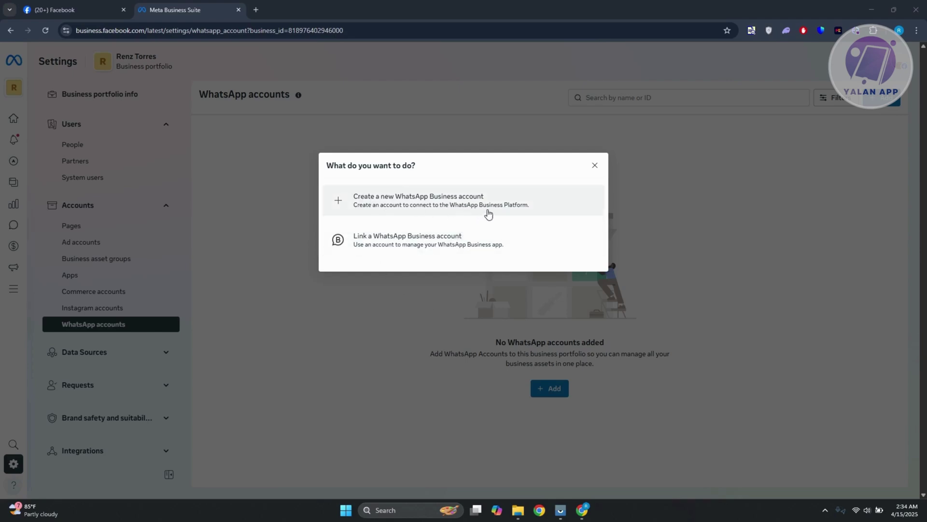
left_click(389, 245)
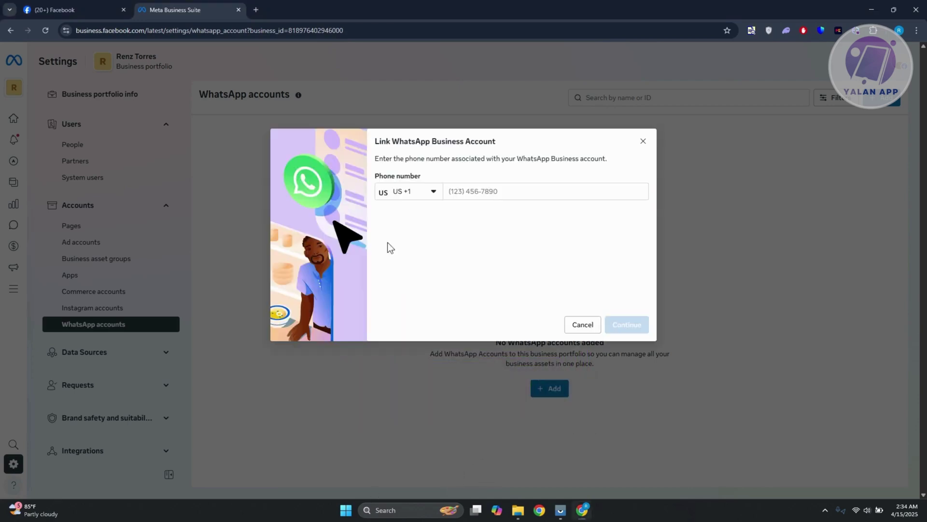
left_click(429, 192)
scroll(437, 313, "down", 3)
scroll(439, 312, "down", 2)
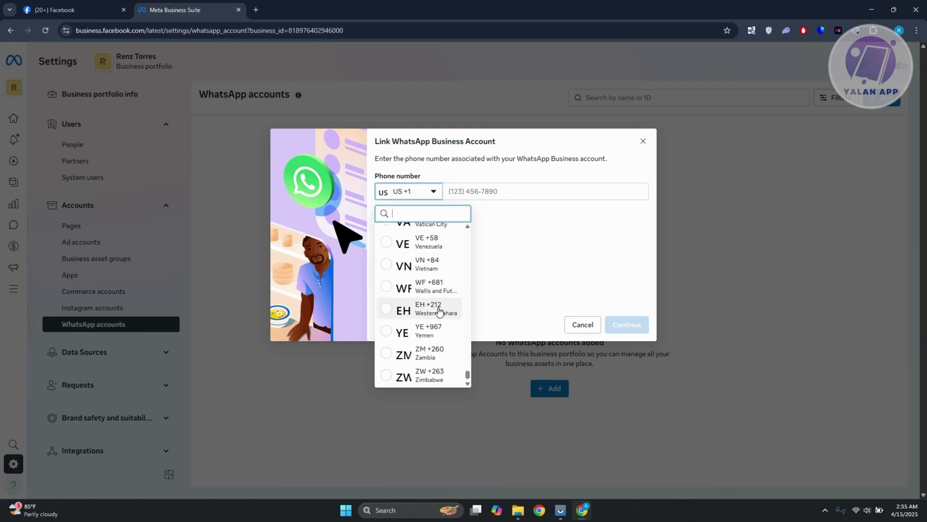
type("ph")
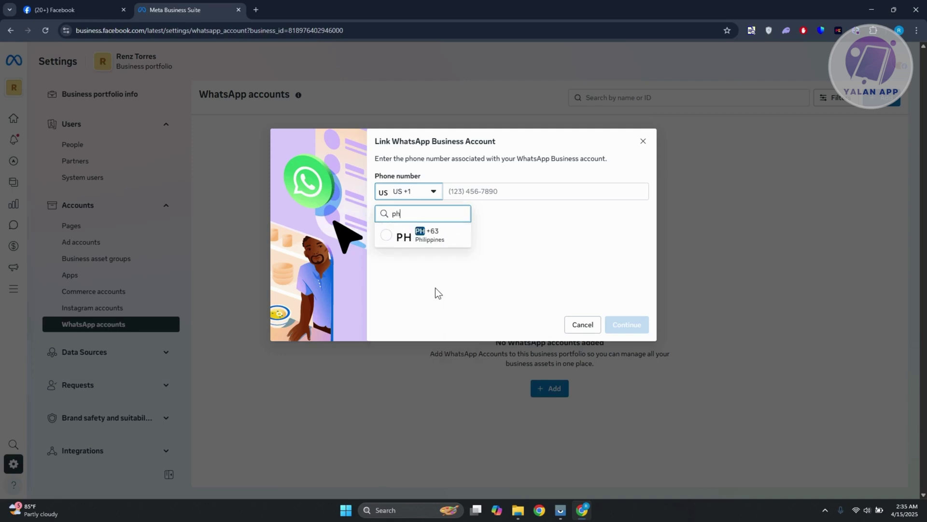
left_click(425, 239)
left_click(470, 197)
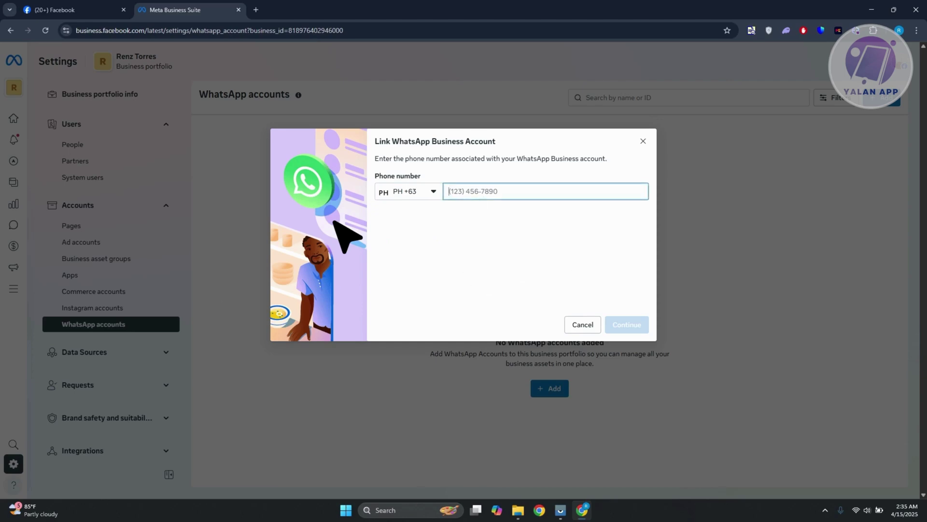
left_click(583, 324)
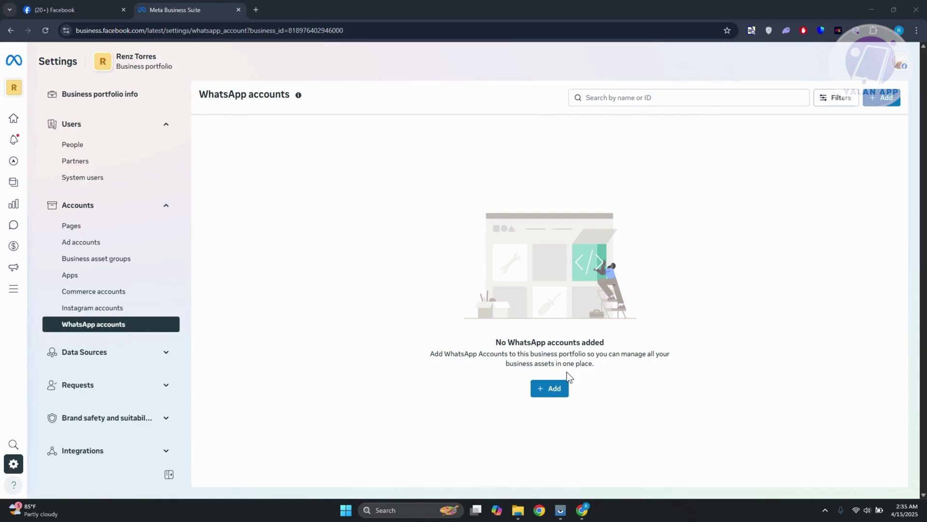
Add a new WhatsApp Business account with the prefilled display name and Entertainment category
left_click(564, 389)
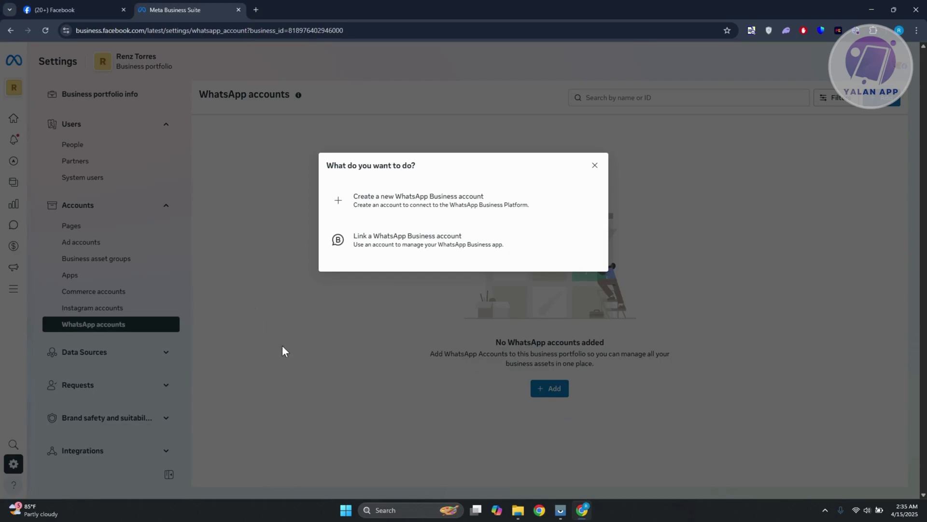
left_click(377, 202)
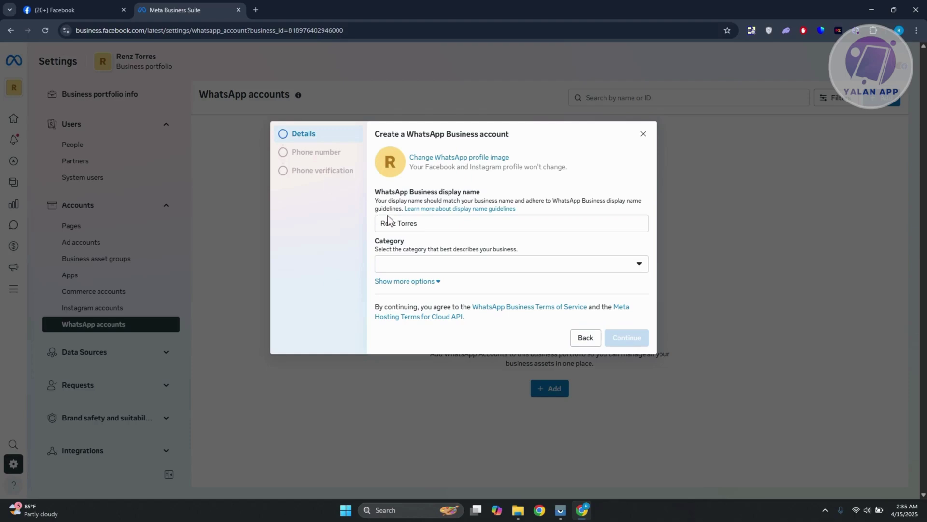
left_click(474, 227)
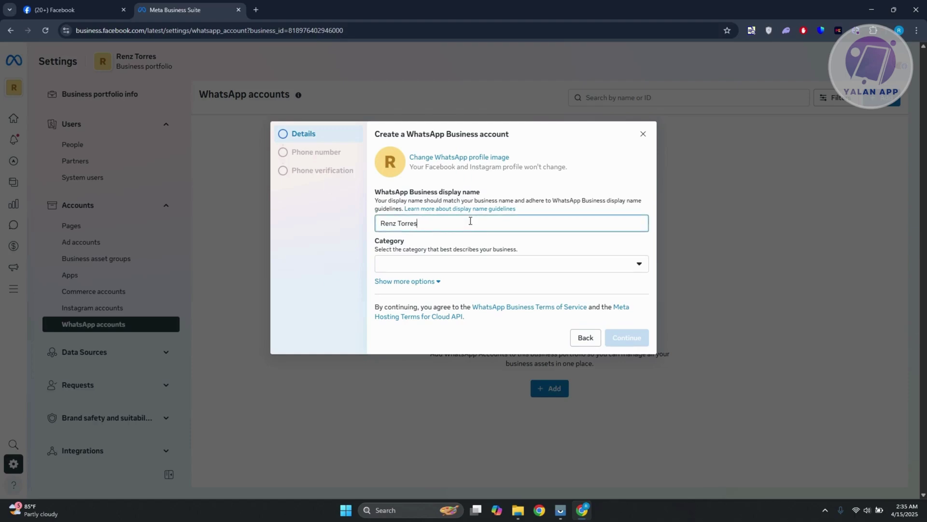
left_click(604, 265)
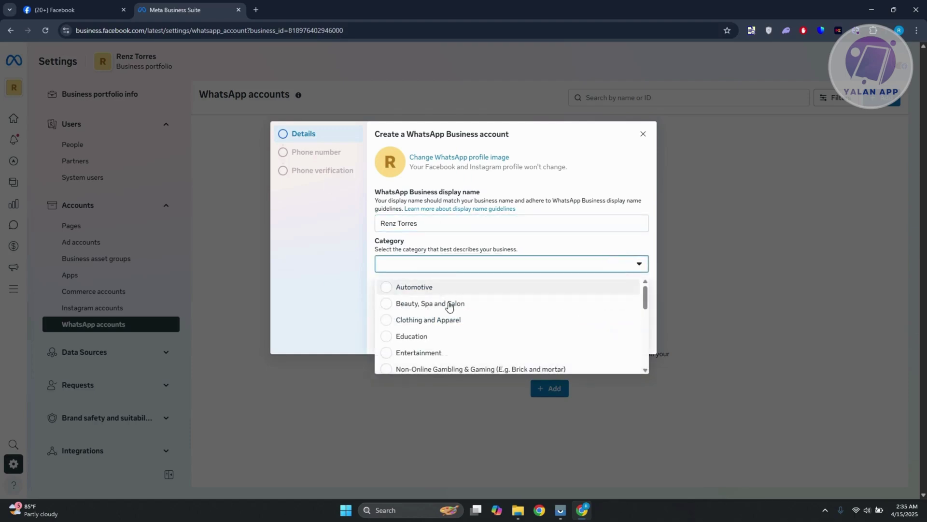
scroll(449, 311, "down", 1)
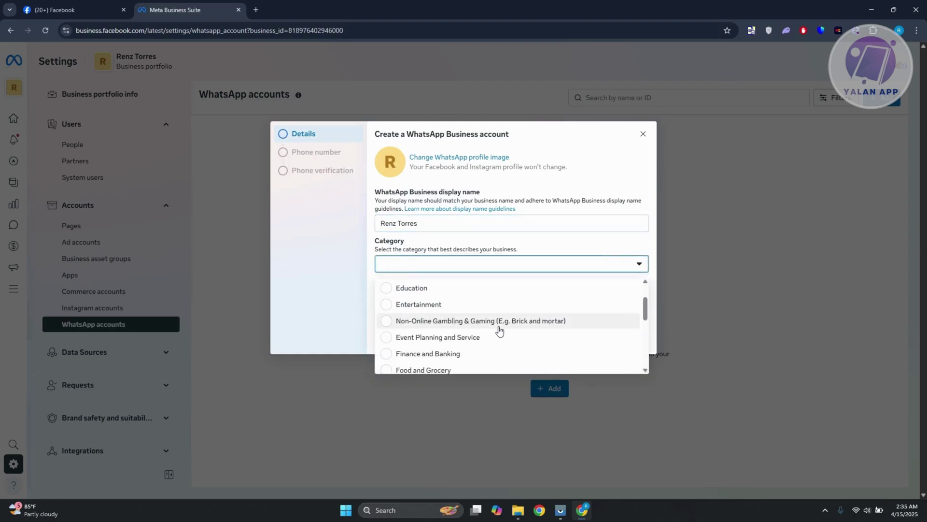
left_click(387, 309)
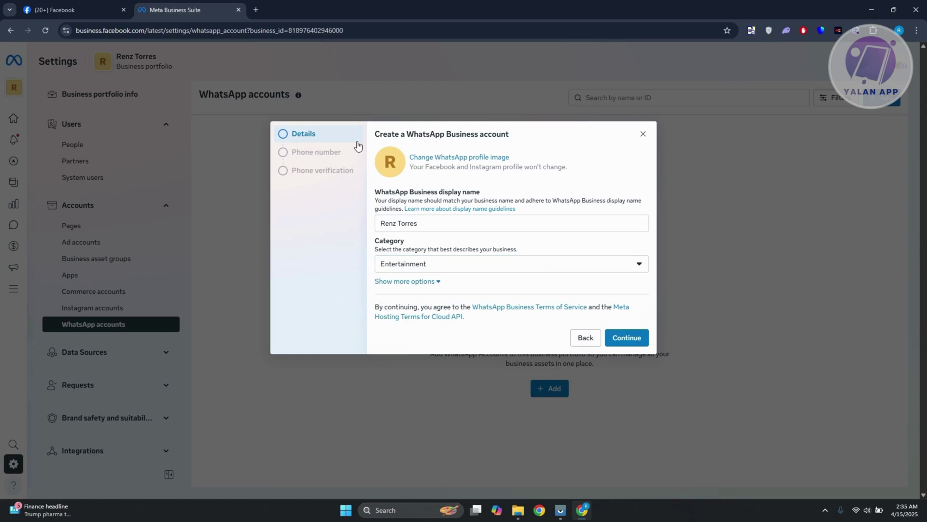
left_click(637, 340)
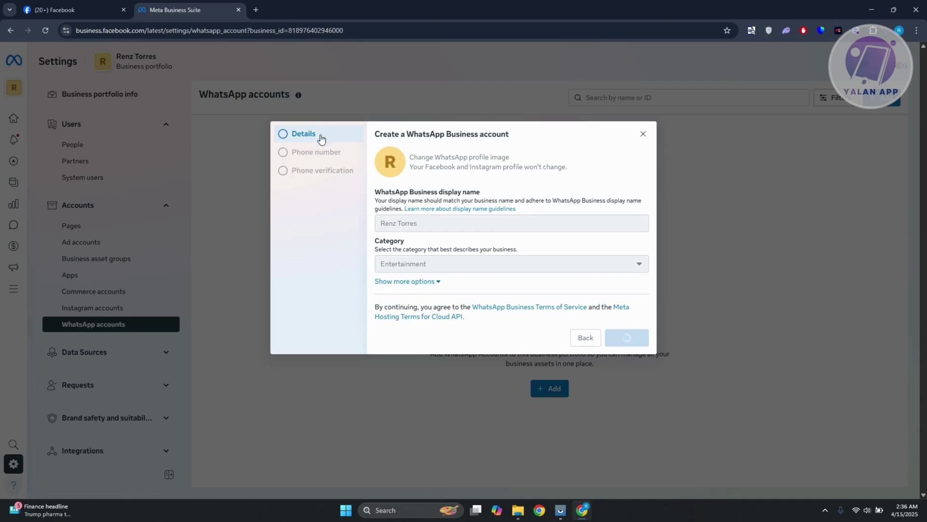
Choose Get a free WhatsApp number, read the verification note, and confirm account creation
left_click(436, 282)
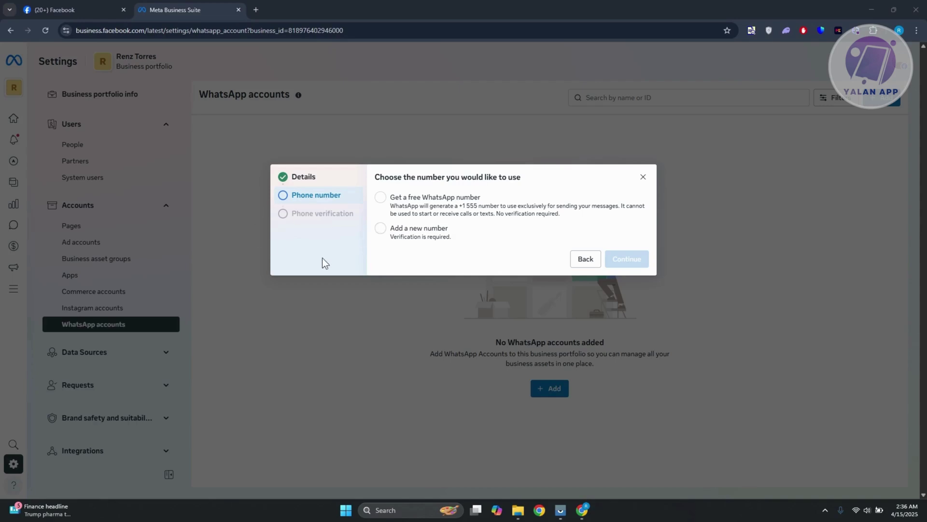
left_click(385, 202)
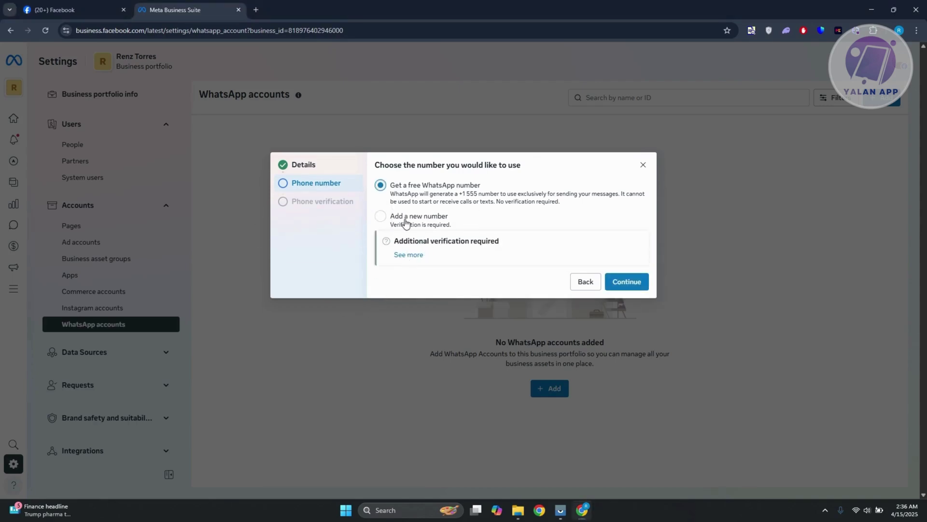
left_click(408, 255)
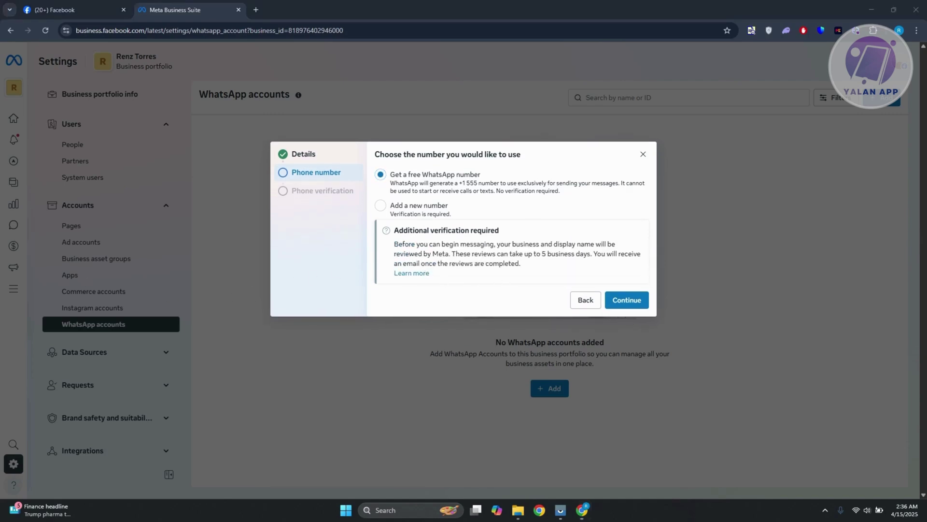
left_click_drag(393, 245, 638, 265)
left_click_drag(527, 261, 565, 270)
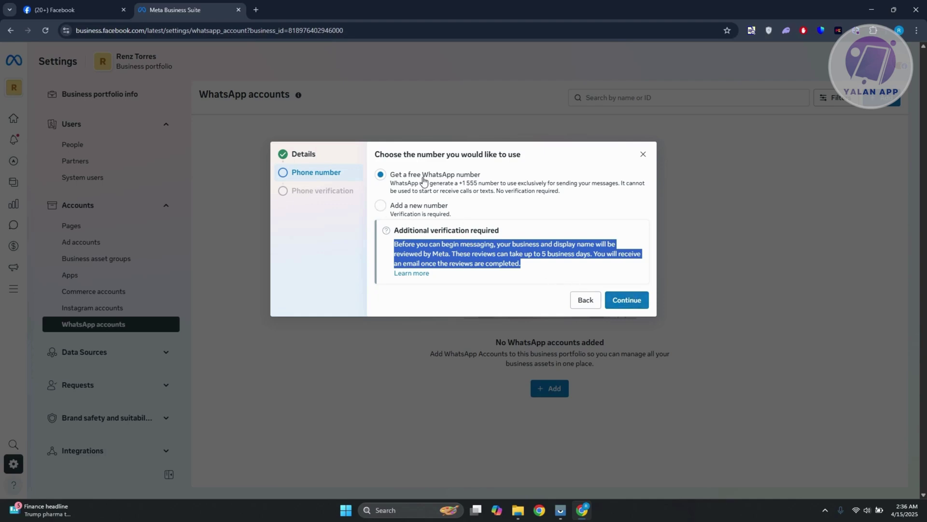
left_click(625, 296)
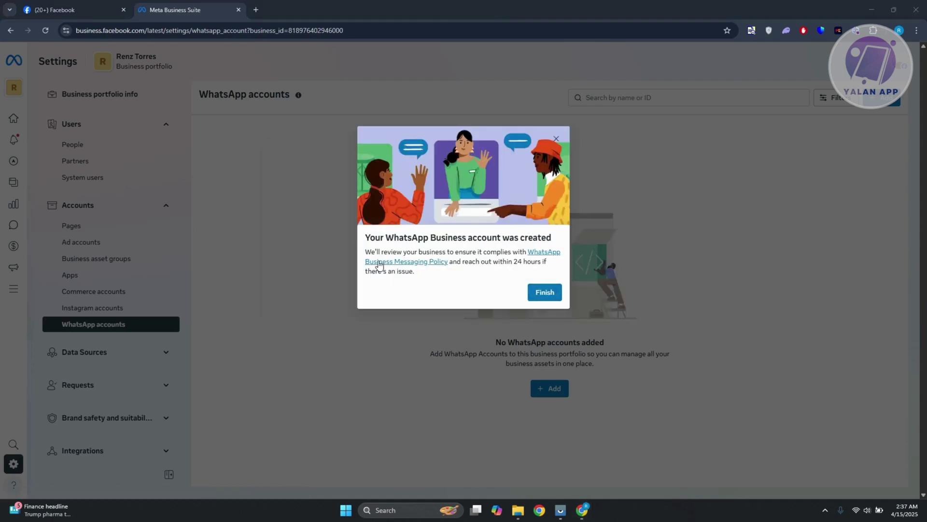
Finish to list the new WhatsApp account, then begin linking an existing WhatsApp Business account by phone number
left_click(544, 292)
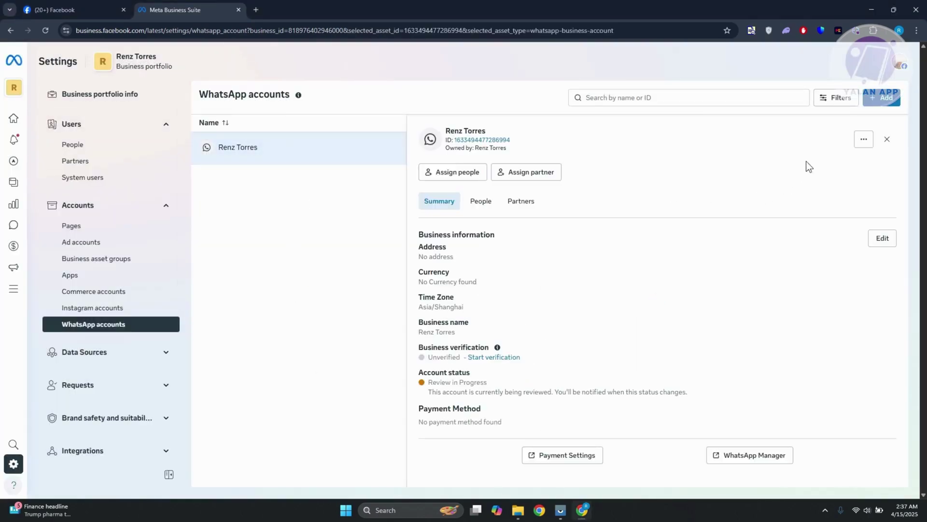
left_click(882, 97)
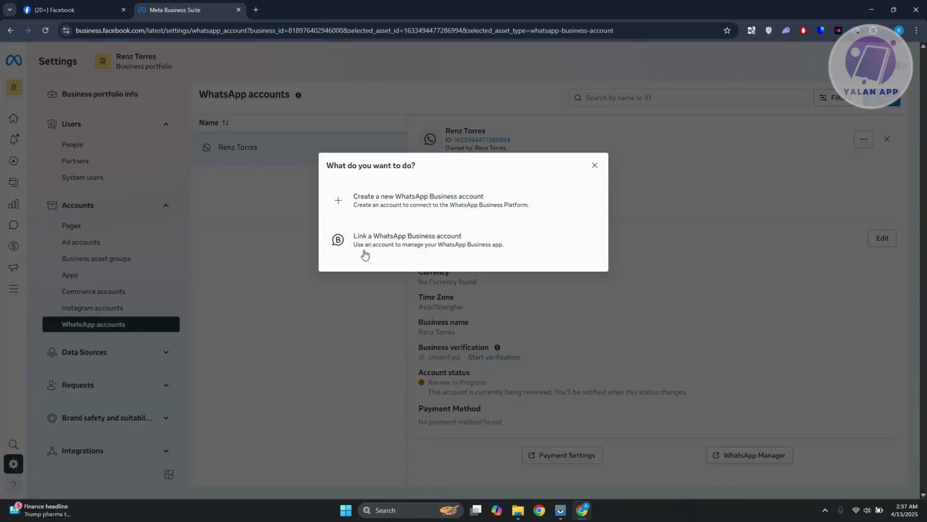
left_click(450, 248)
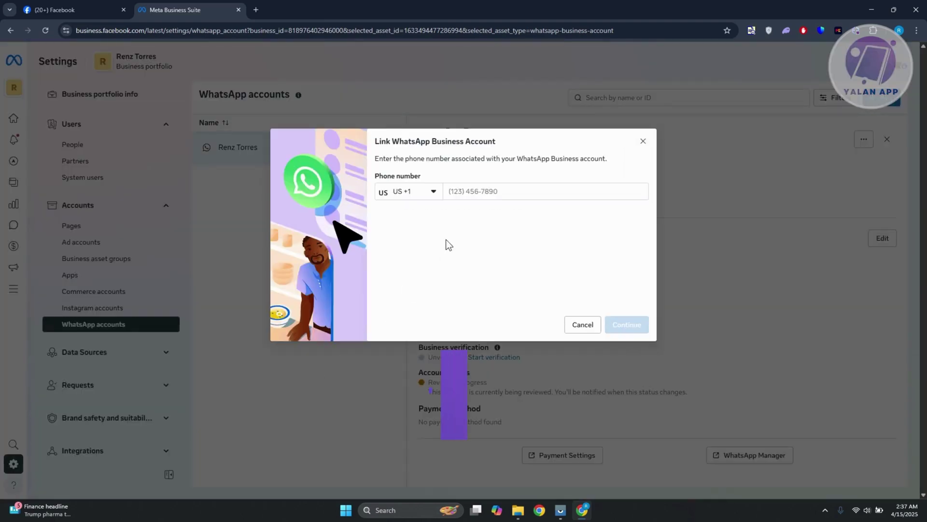
left_click(433, 194)
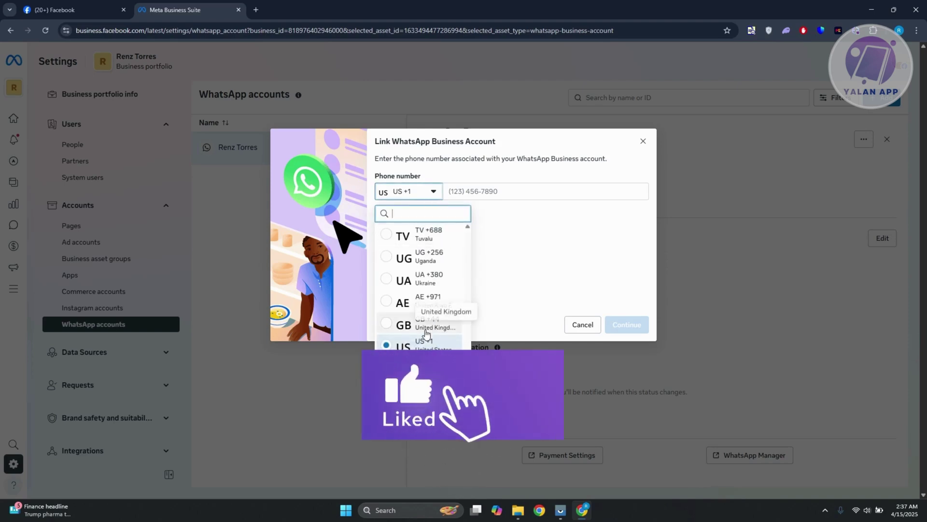
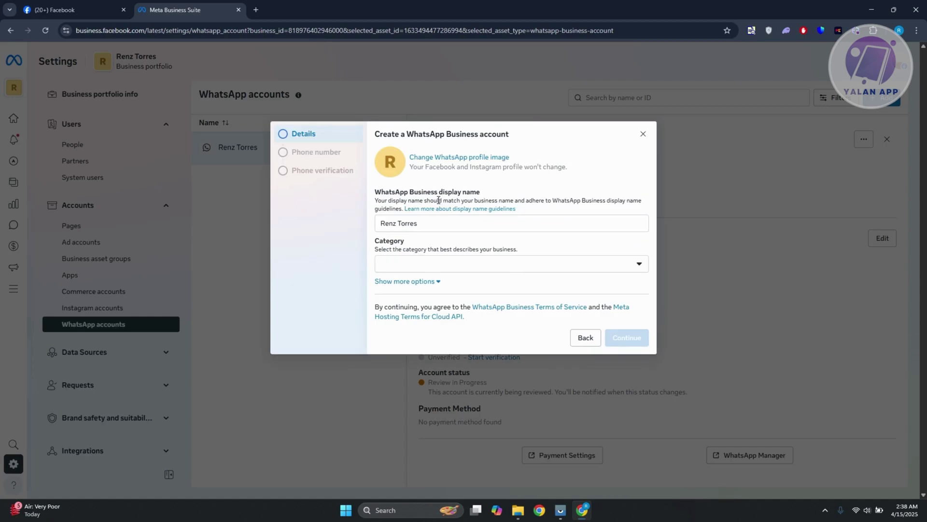
Set the new WhatsApp Business account's category to Education and continue to phone number options
left_click(463, 264)
left_click(426, 336)
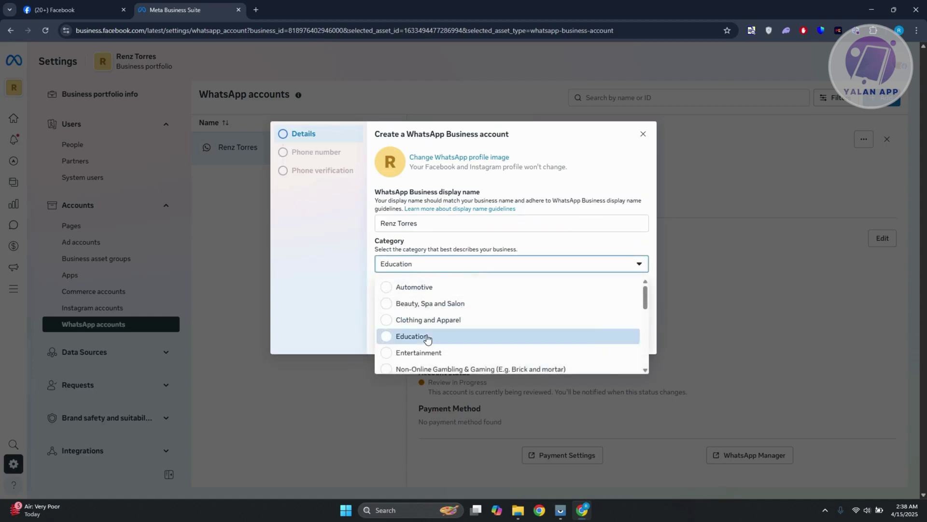
left_click(627, 337)
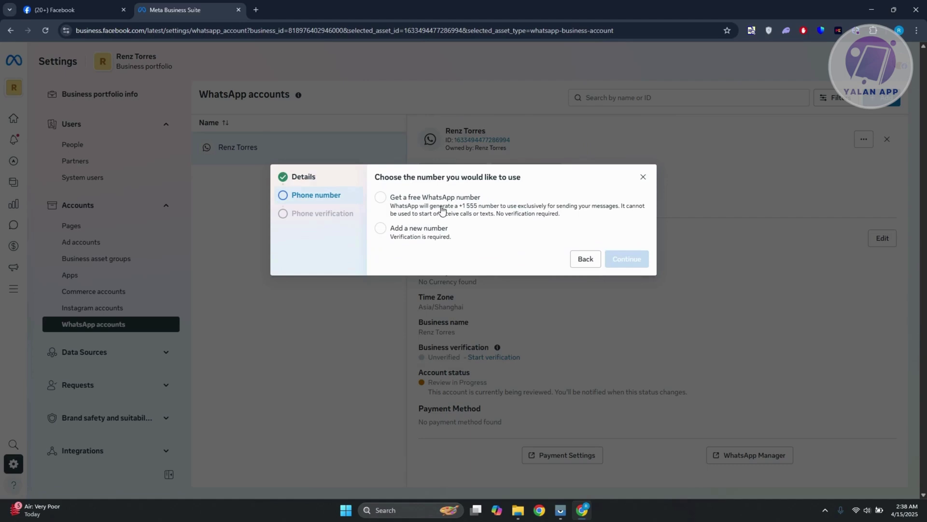
Choose a new number with country code PH +63 and paste in the business phone number
left_click(396, 233)
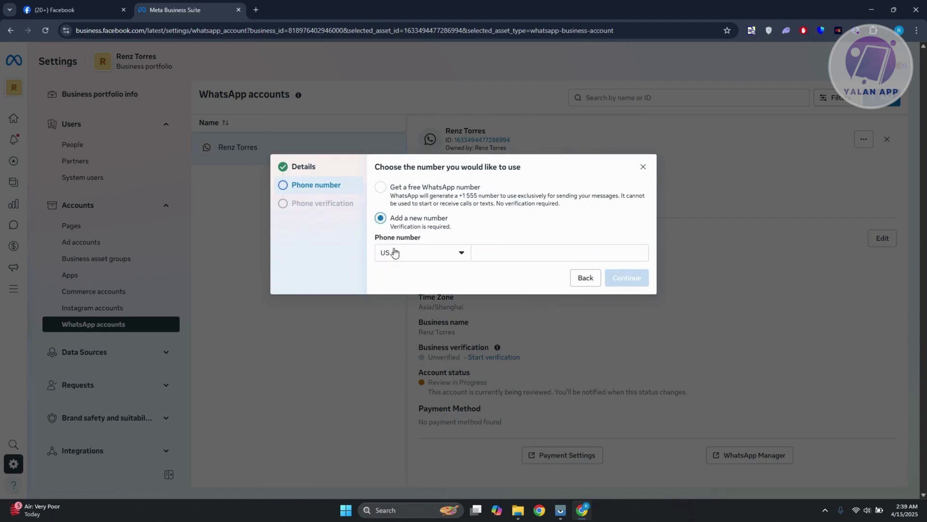
left_click(460, 254)
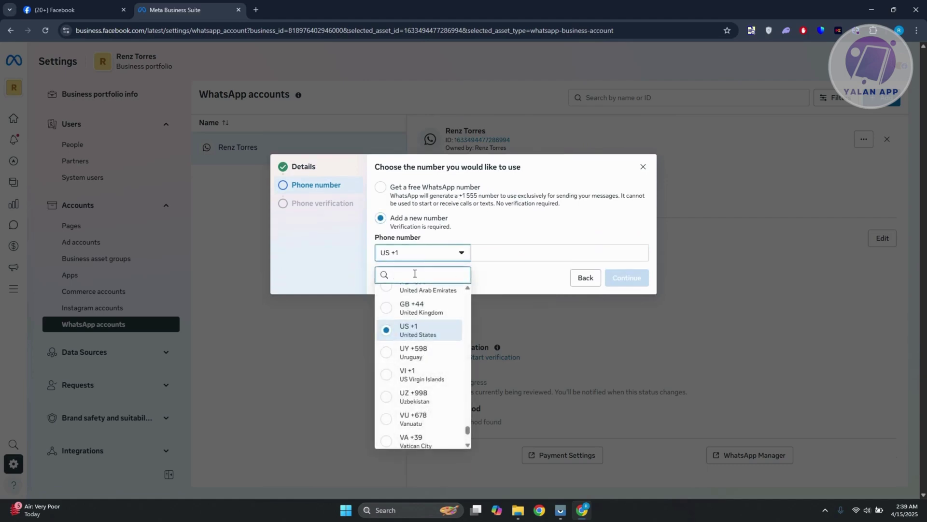
type("ph")
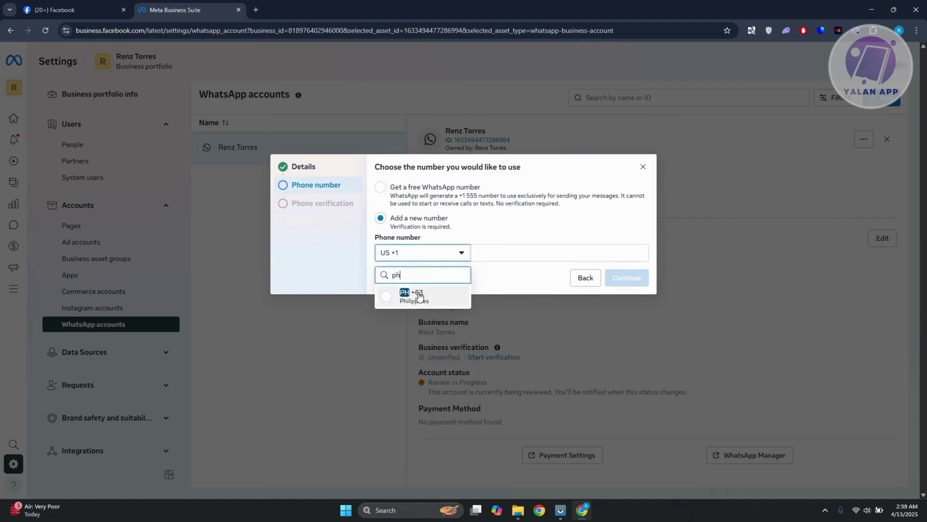
left_click(418, 295)
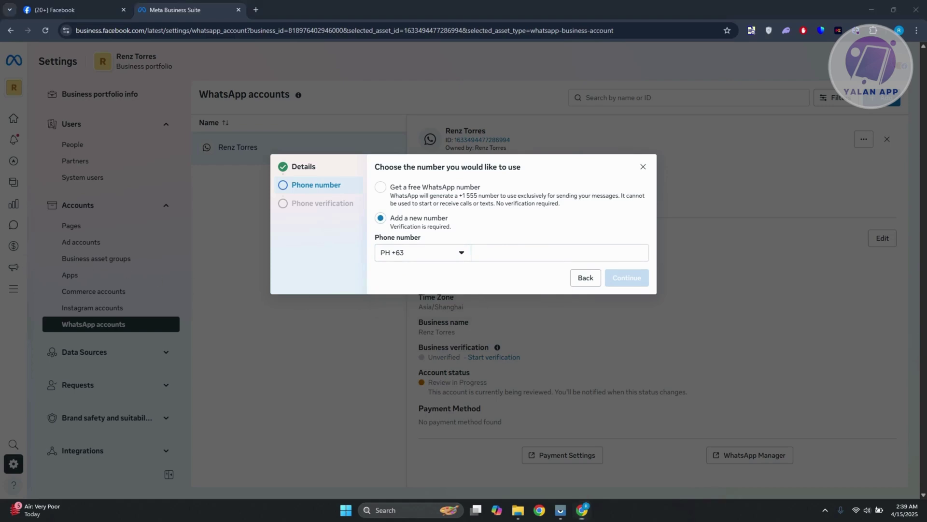
key("ctrl+v")
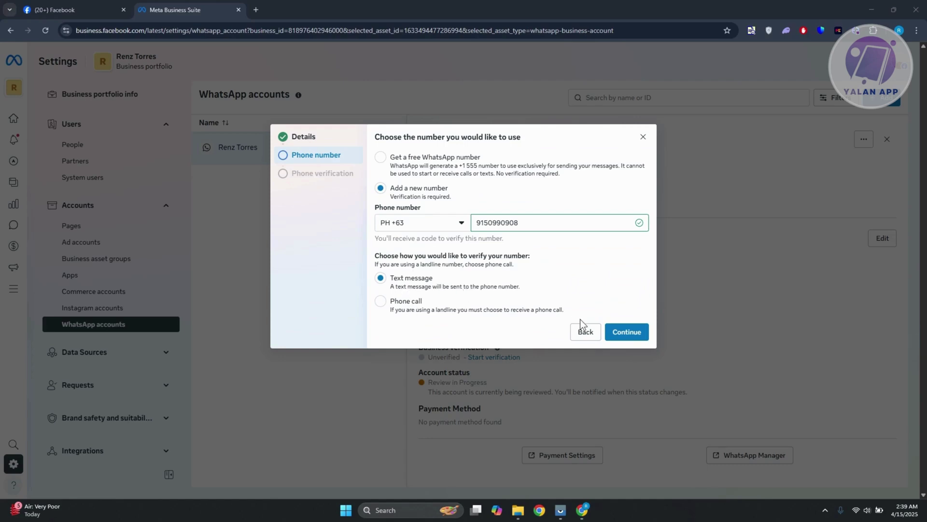
Submit the number and dismiss the 'Phone Number In Use' warning
left_click(631, 332)
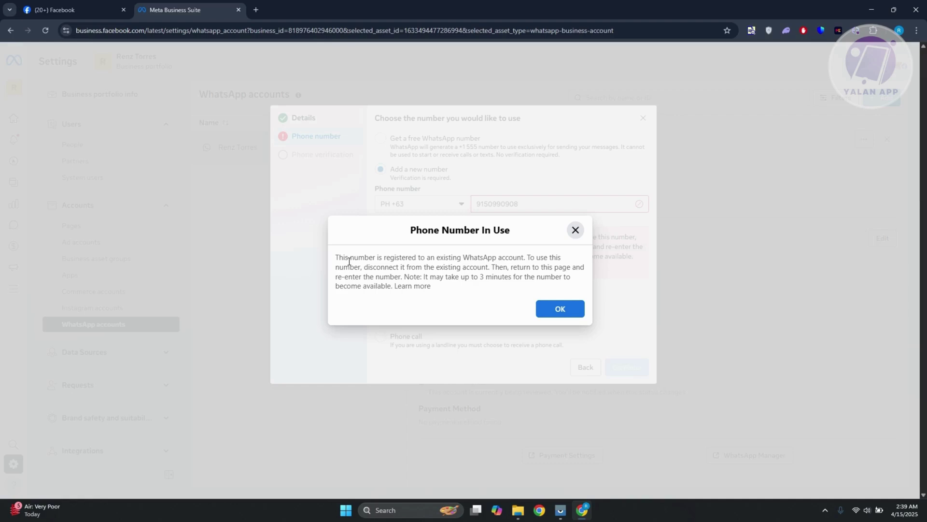
left_click(575, 230)
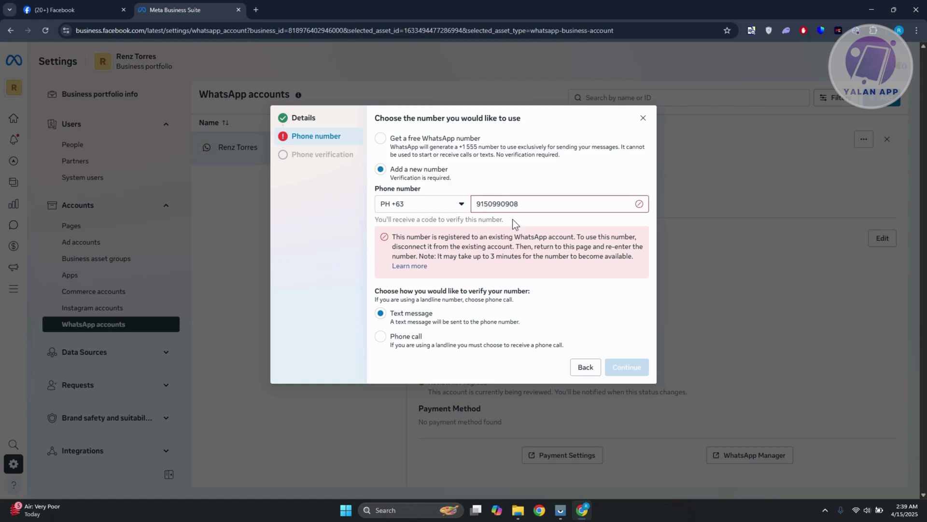
Close the account creation dialog, then dismiss the + Add WhatsApp account options without choosing
triple_click(555, 202)
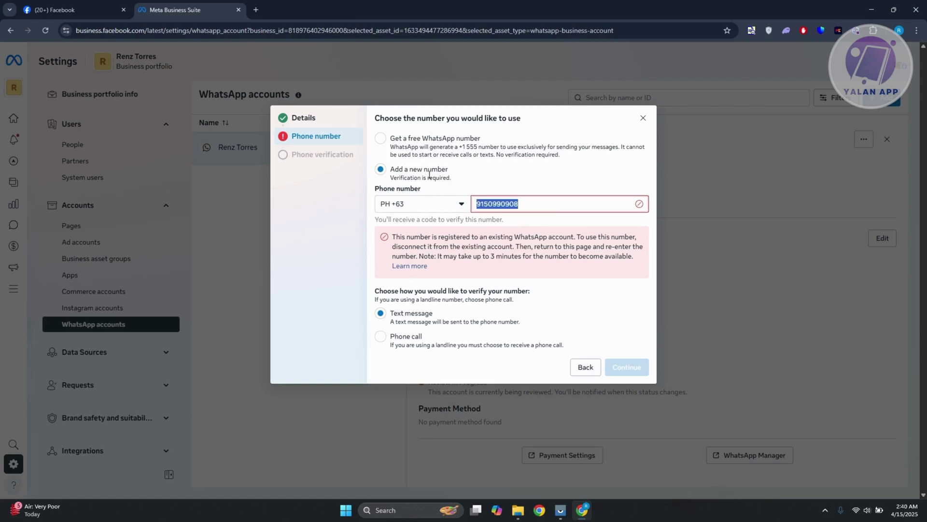
left_click(644, 118)
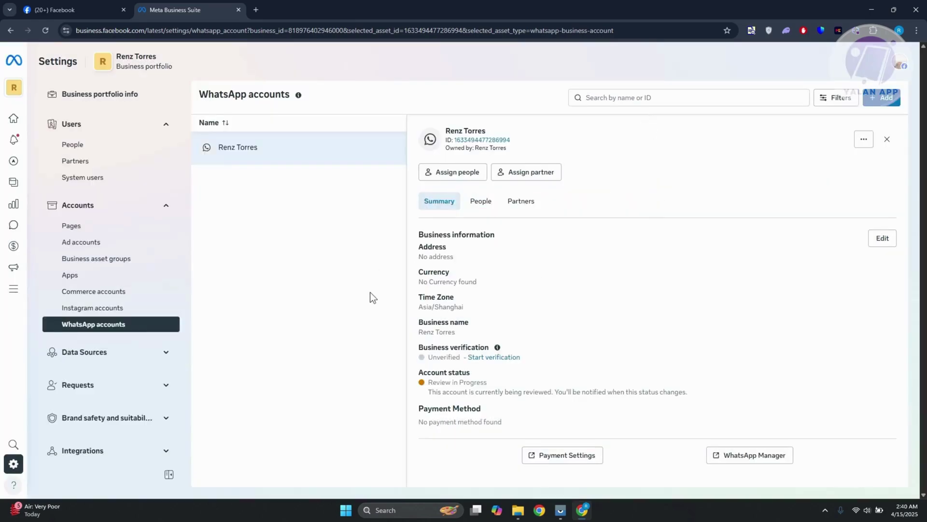
left_click(882, 101)
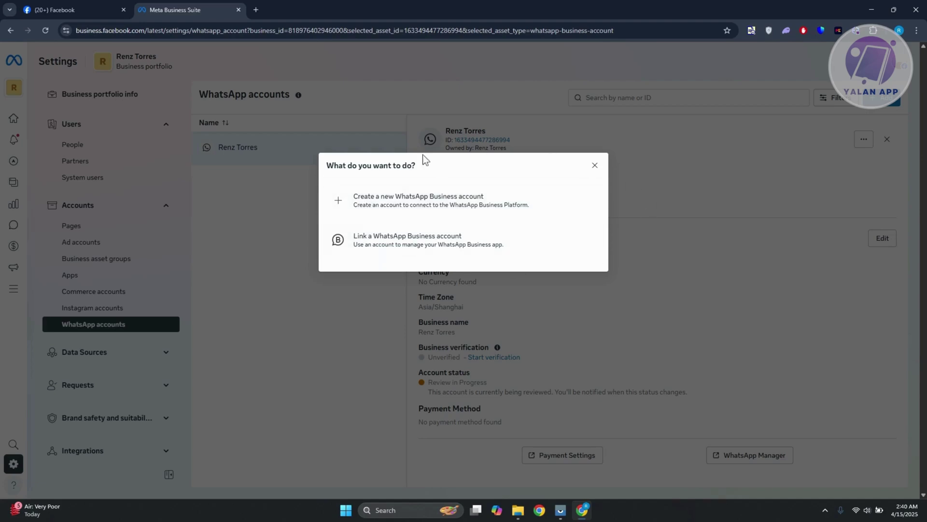
left_click(595, 165)
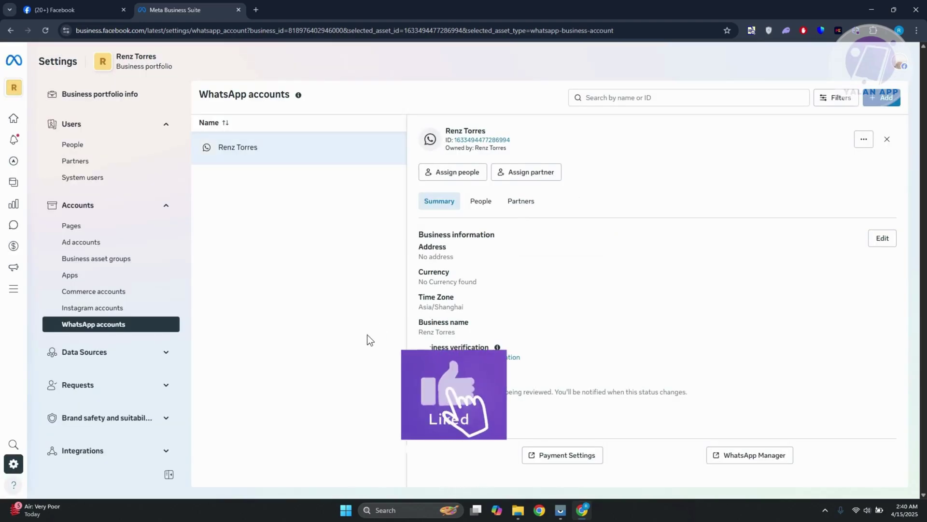